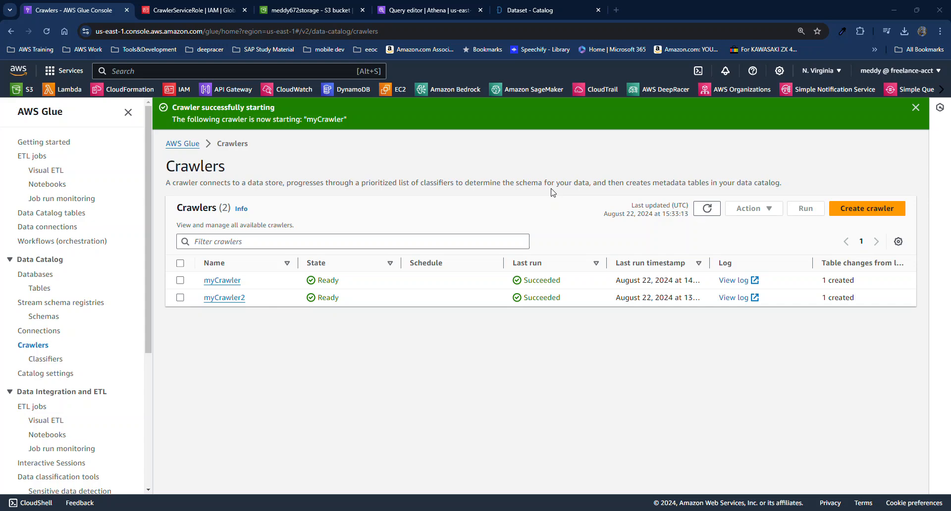
Browse the Data.gov dataset catalog down to the COVID-19 Outcomes by Vaccination Status - Historical dataset
click(543, 11)
scroll(475, 203, up, 15)
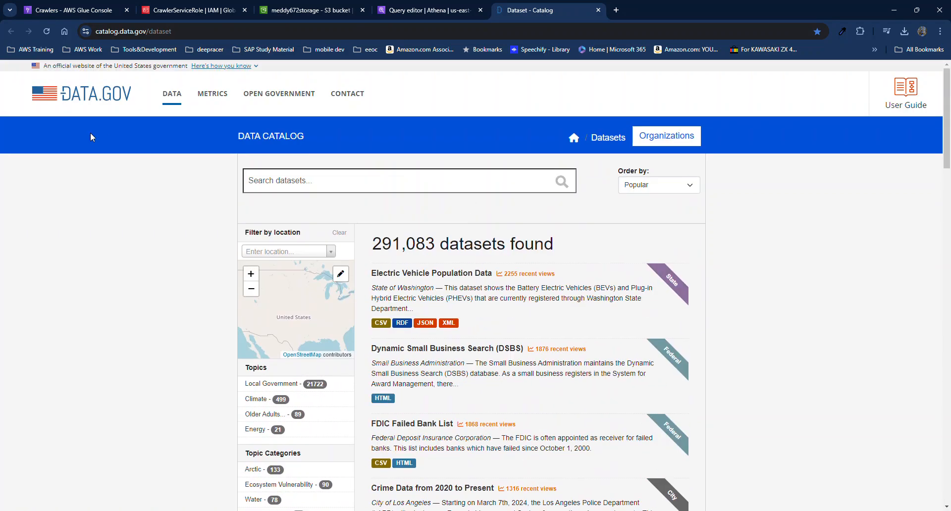
scroll(249, 273, down, 4)
scroll(640, 401, down, 18)
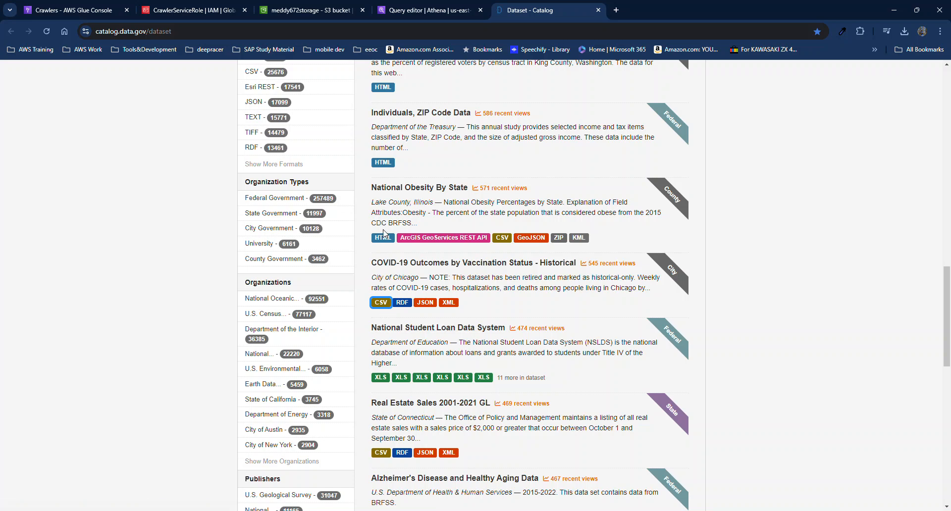
Inspect the S3CrawlerPolicy permissions of CrawlerServiceRole and the contents of the crawl_demo folder in the meddy672storage bucket
click(182, 18)
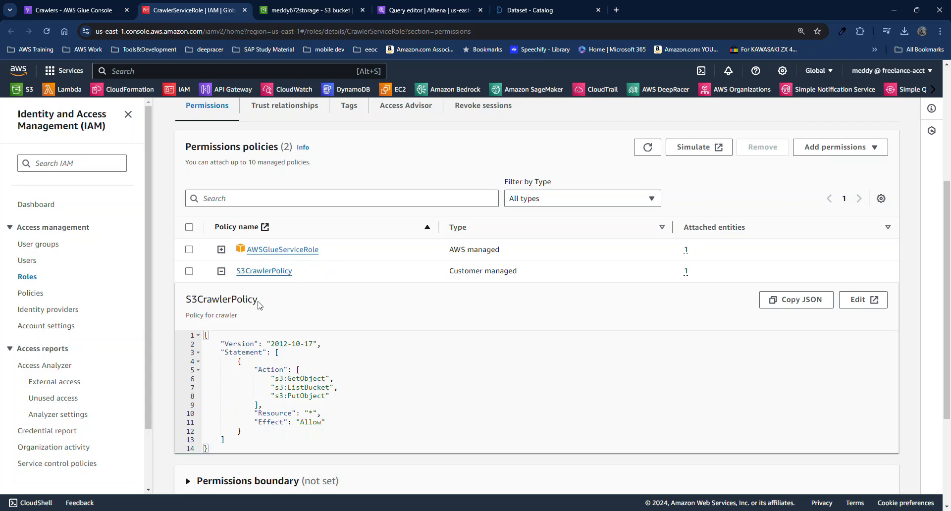
scroll(258, 304, down, 1)
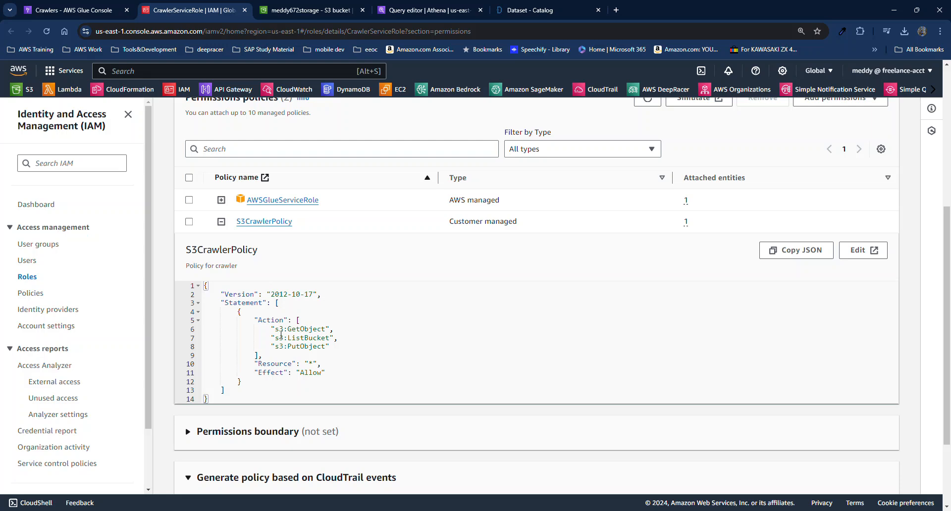
click(293, 12)
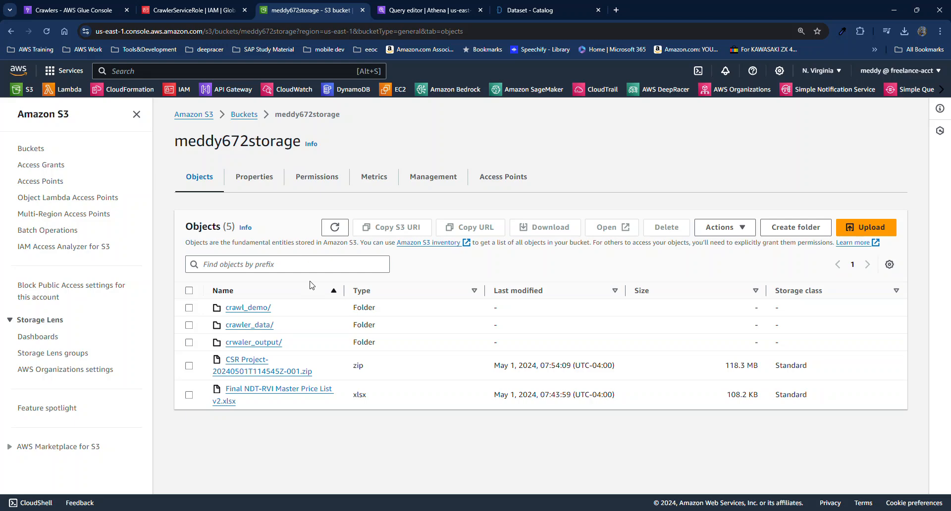
click(242, 308)
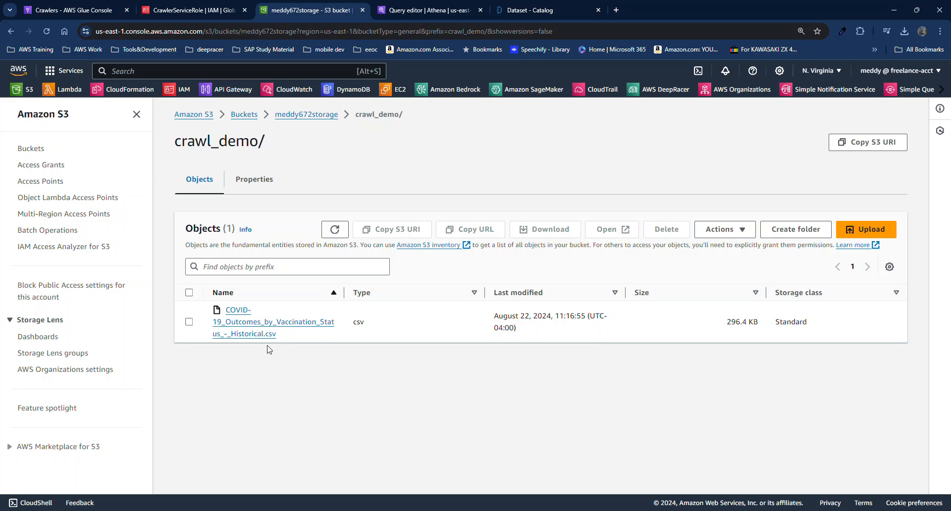
Start a new AWS Glue crawler, name it demo_crawler, and continue to its data sources
click(88, 11)
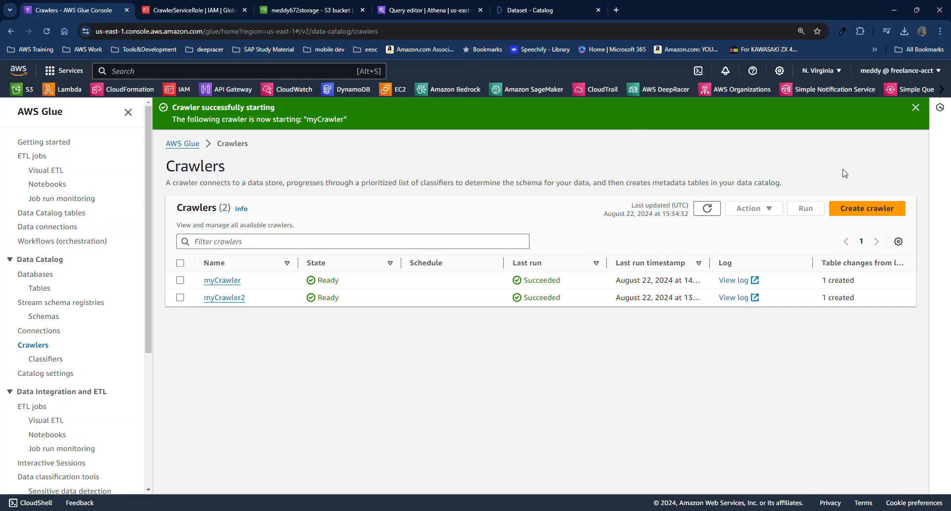
click(854, 220)
click(438, 238)
text(d)
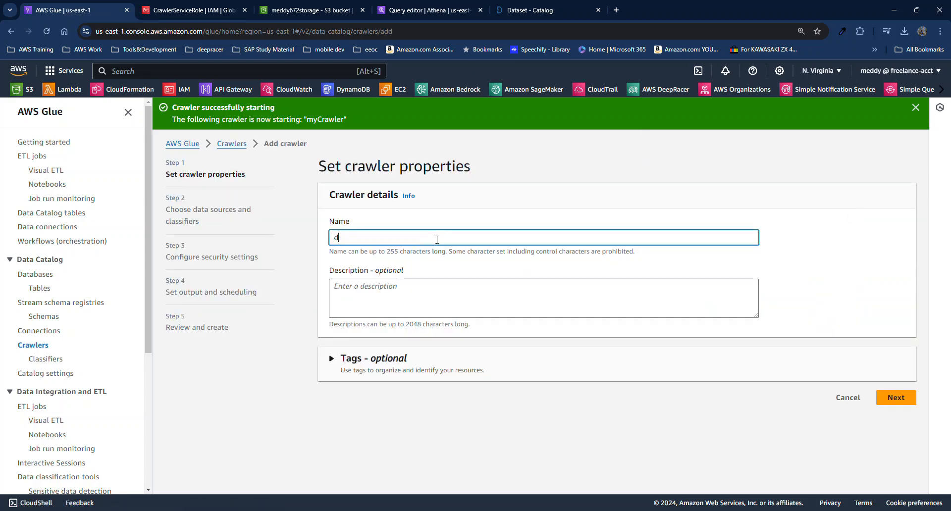
text(emo_crawler)
click(882, 402)
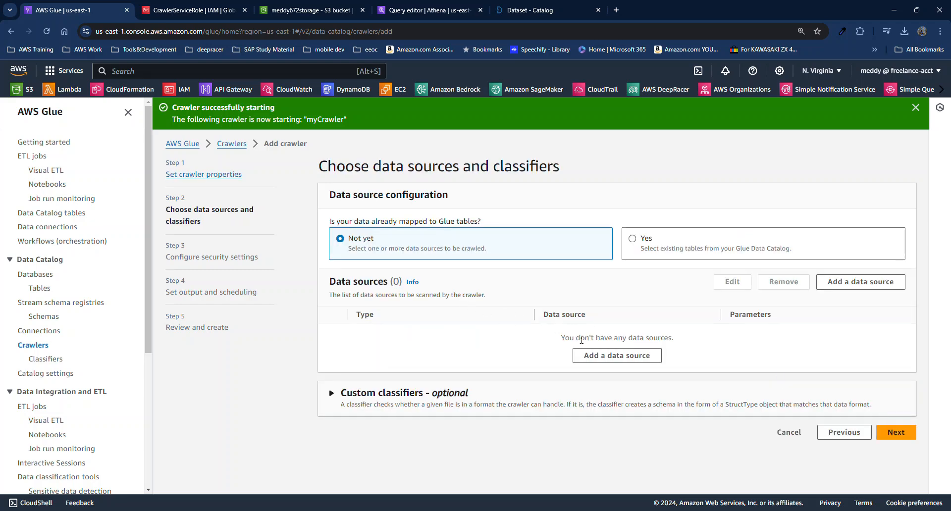
Add the S3 data source s3://meddy672storage/crawl_demo/ with subsequent runs crawling new sub-folders only, and continue to the security settings
click(603, 356)
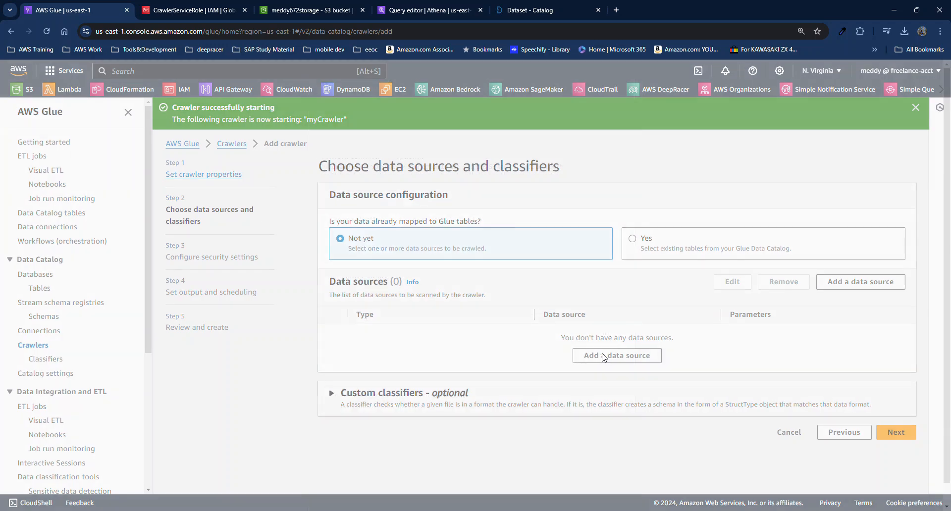
click(593, 319)
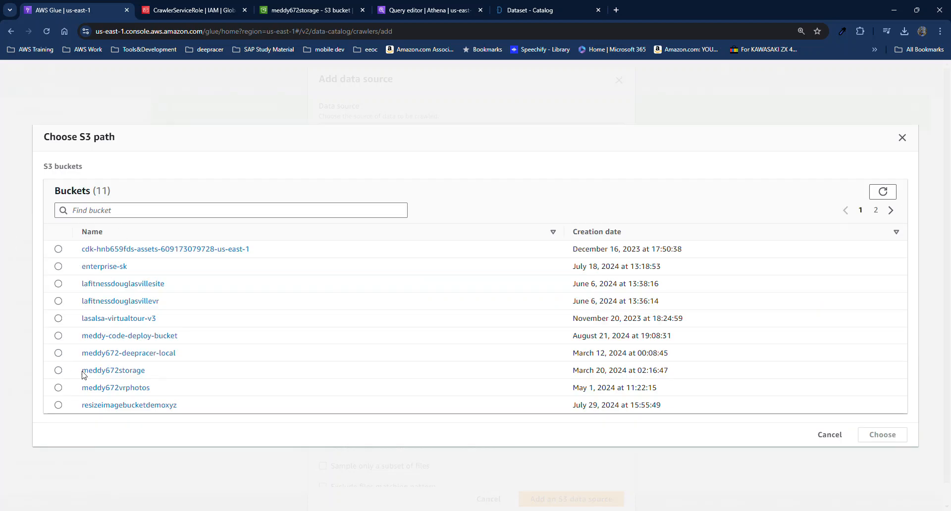
click(98, 372)
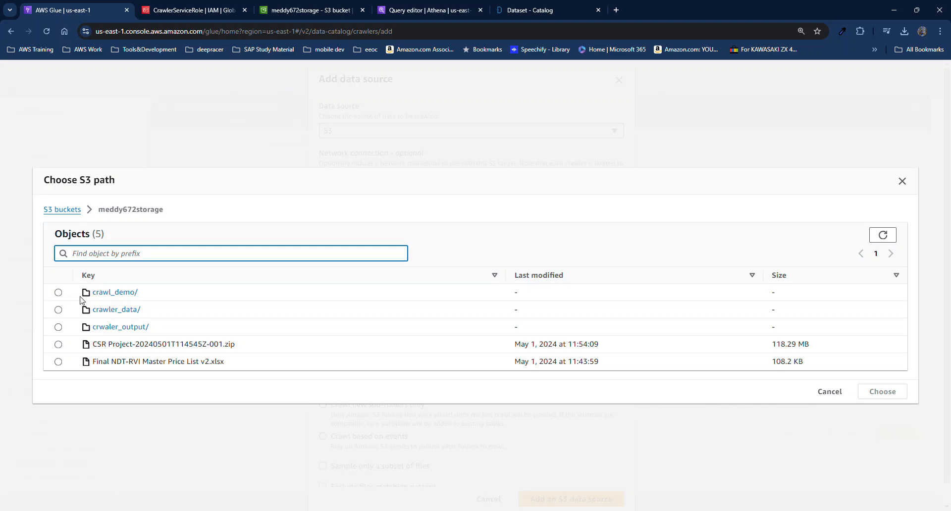
click(57, 293)
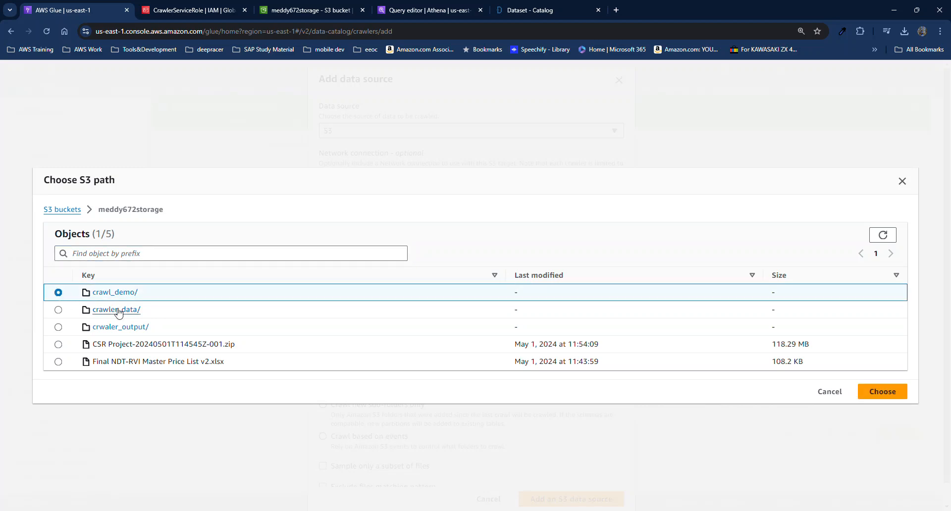
click(887, 391)
click(577, 417)
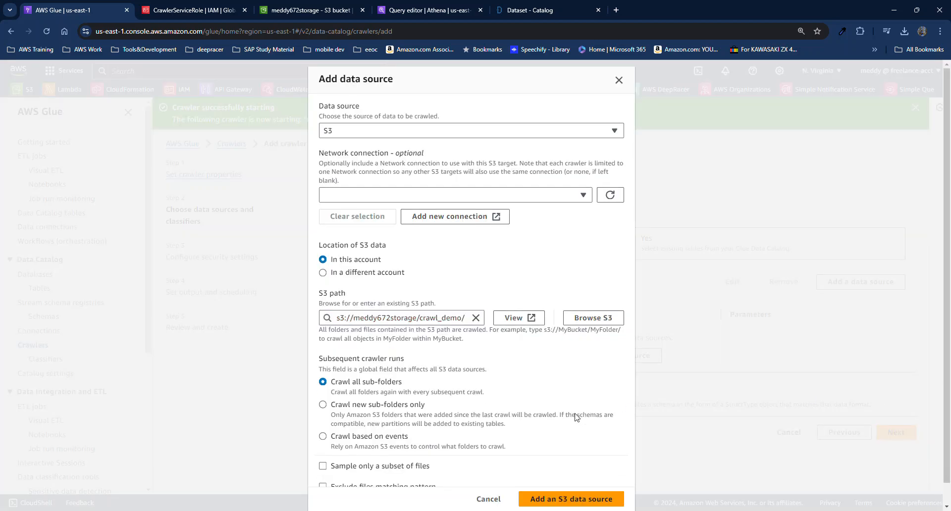
scroll(571, 414, down, 2)
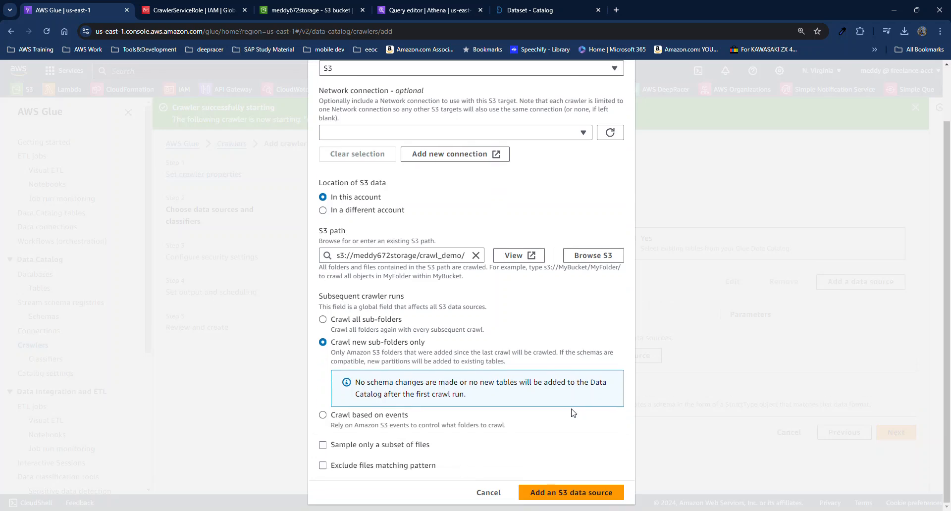
click(572, 493)
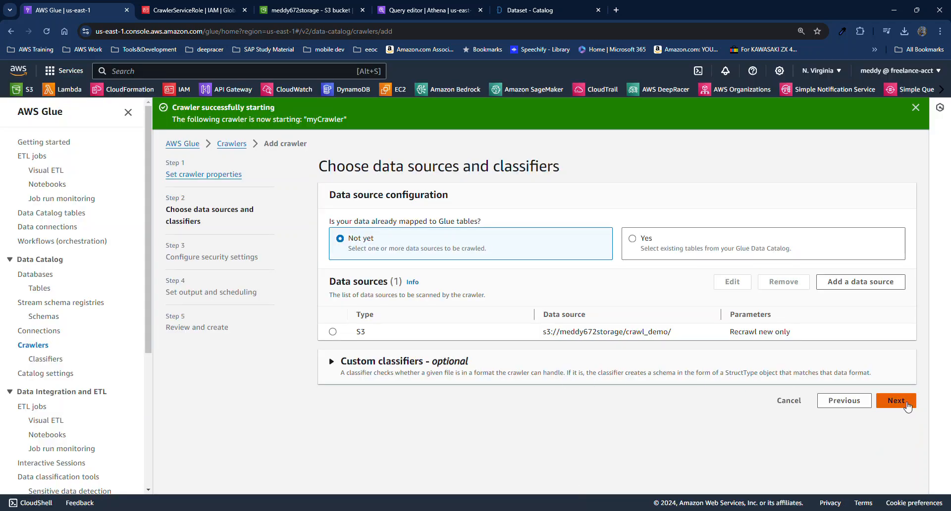
click(906, 405)
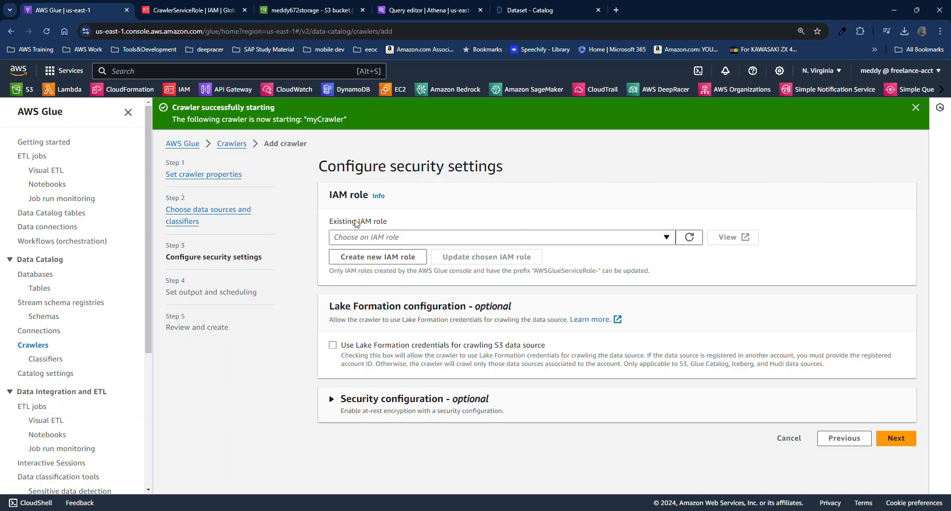
Assign the existing IAM role CrawlerServiceRole to the crawler and continue to output and scheduling
click(411, 238)
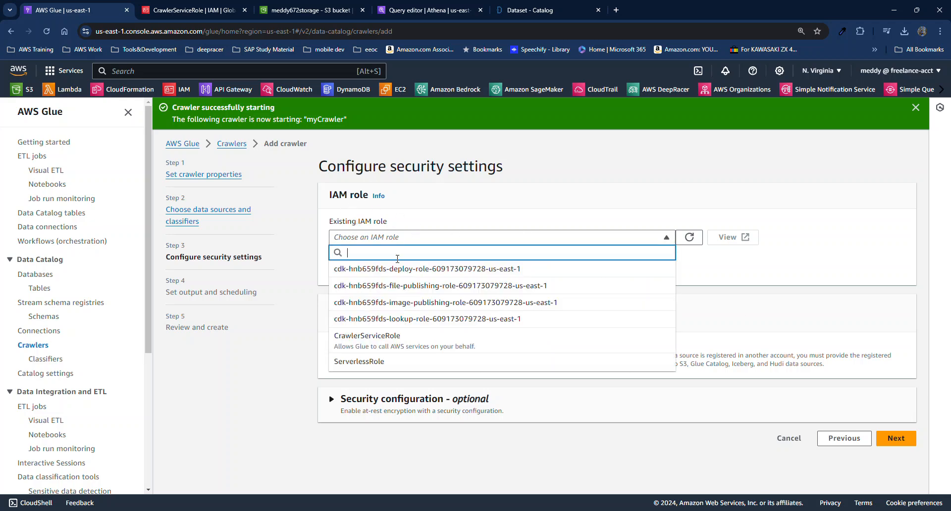
click(391, 341)
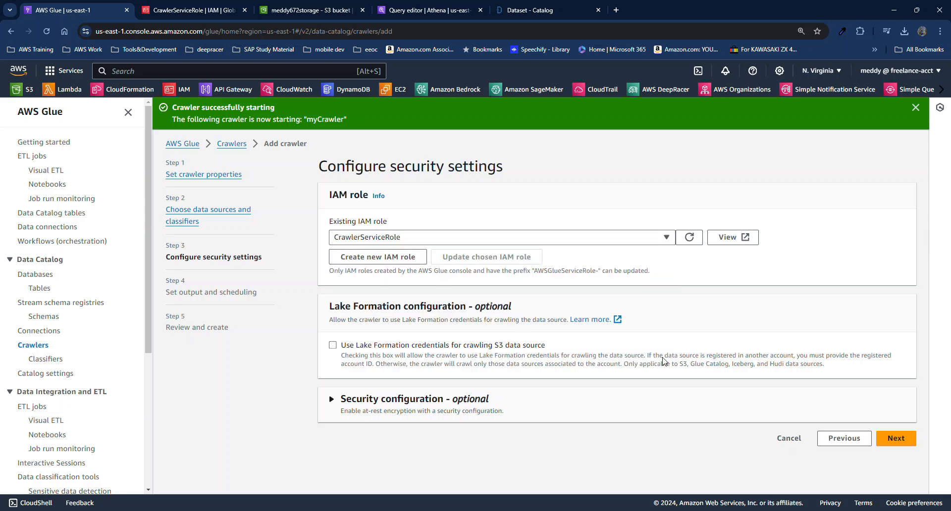
click(894, 439)
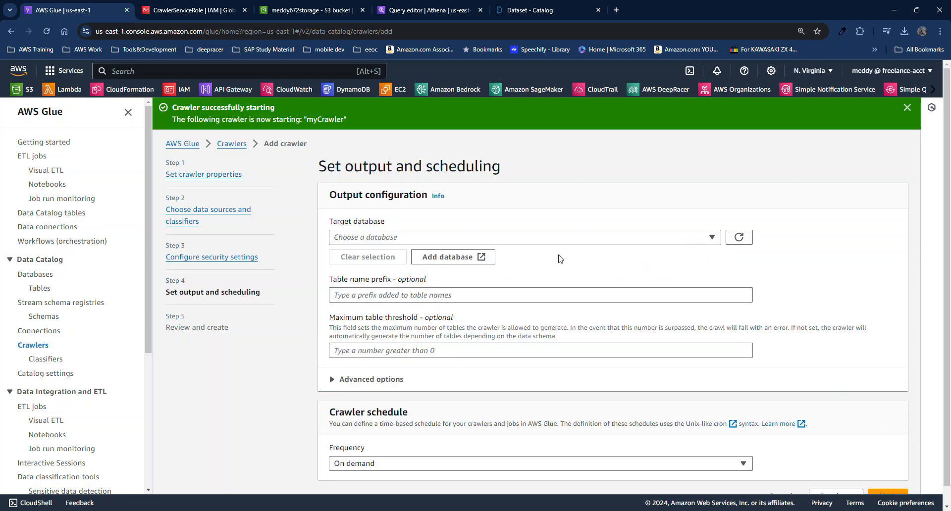
Create a Glue Data Catalog database named covid_19 from the crawler's output configuration
click(439, 263)
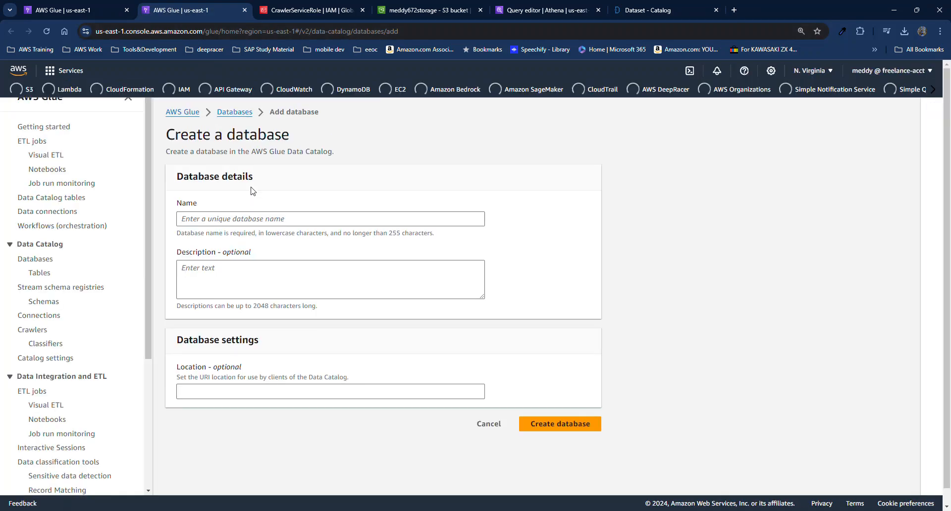
click(254, 223)
text(covi)
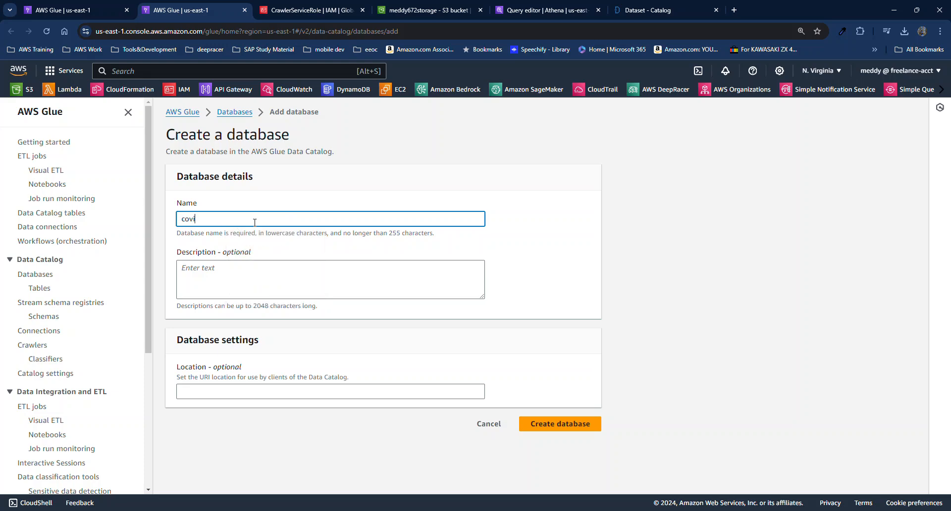
text(d_19)
click(569, 424)
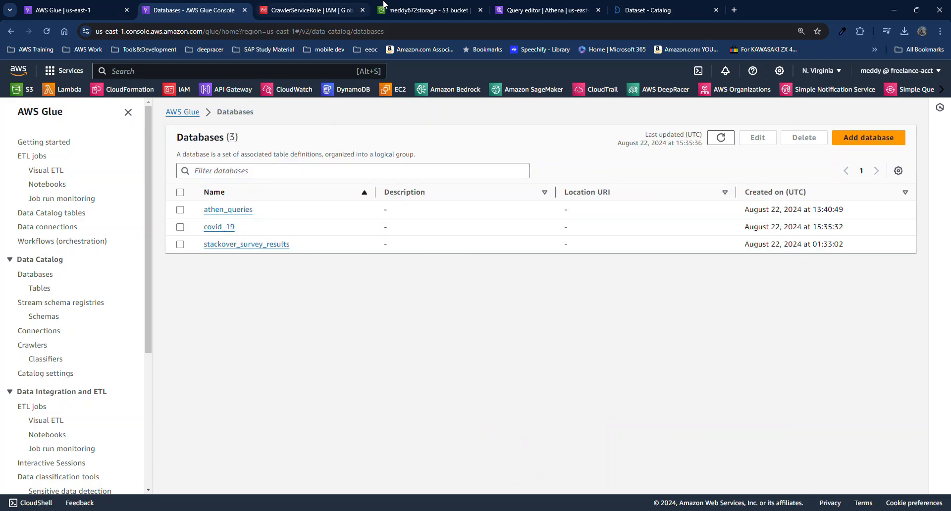
Return to the crawler setup, refresh the database choices, and set covid_19 as the target database before proceeding to the review
click(93, 11)
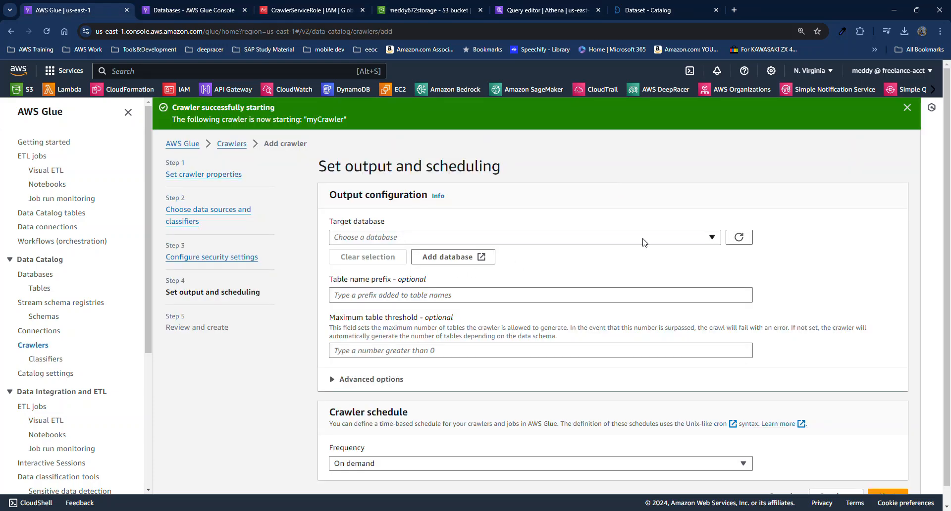
click(737, 239)
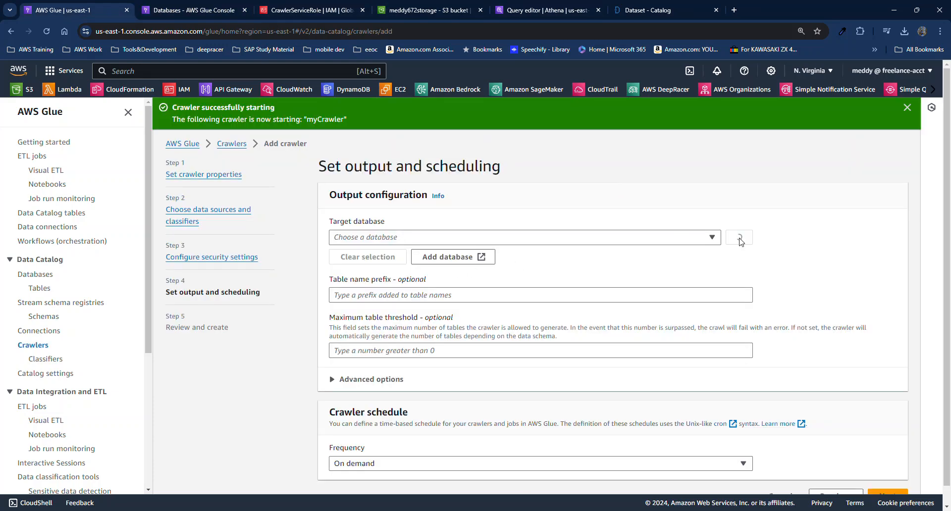
click(626, 241)
click(557, 291)
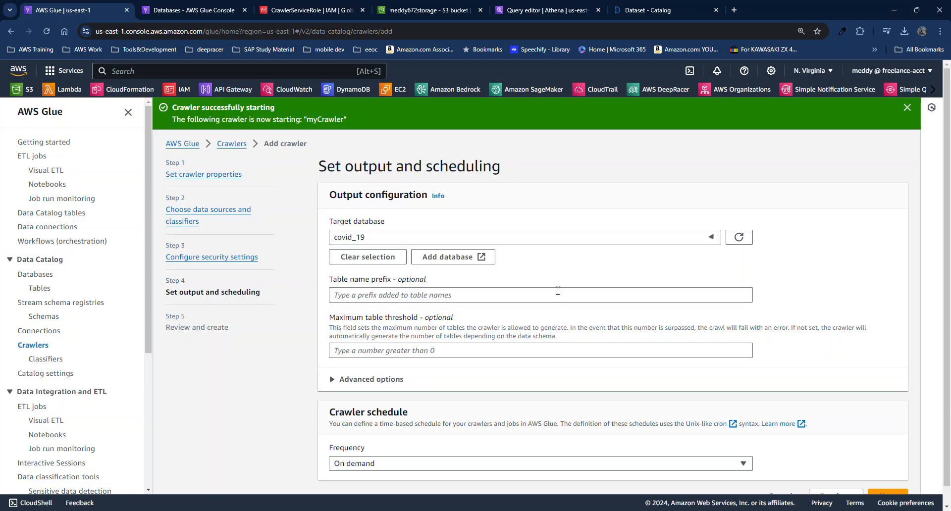
scroll(558, 287, down, 1)
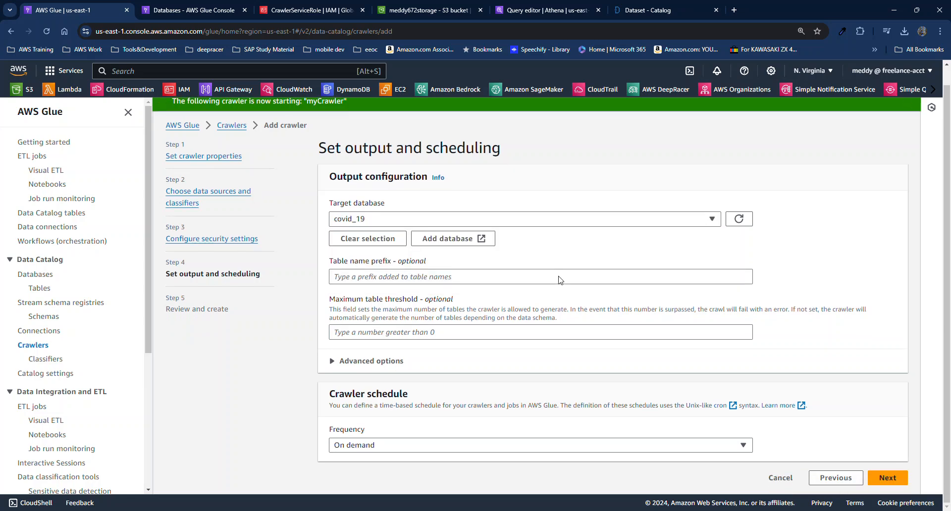
click(895, 480)
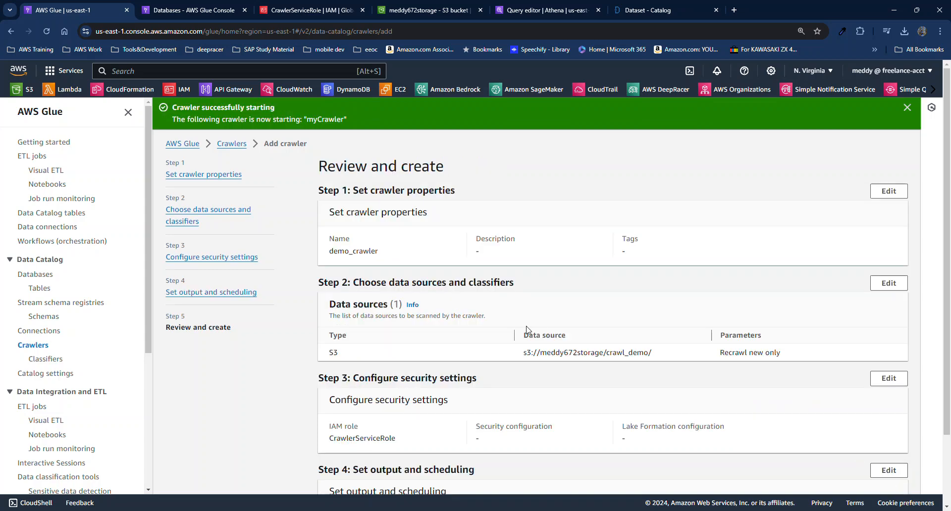
Review the demo_crawler configuration and create the crawler
scroll(530, 328, down, 1)
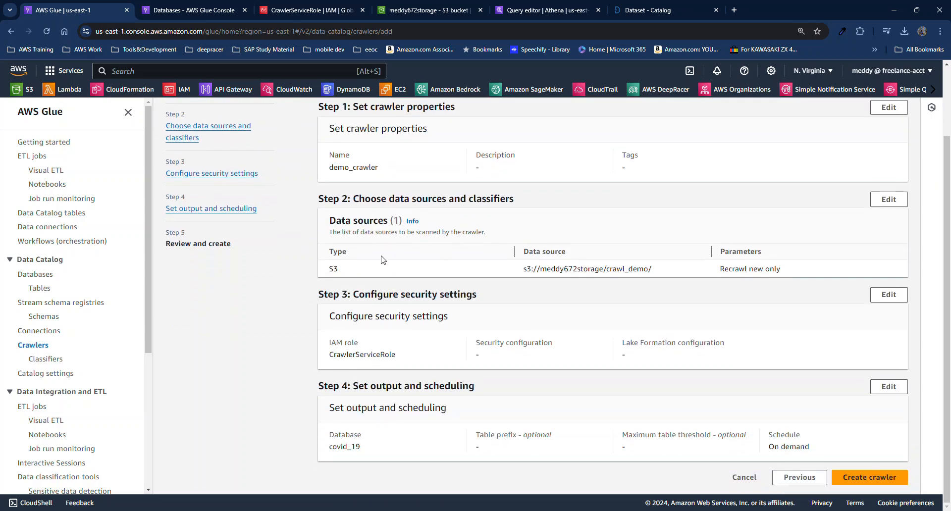
scroll(439, 311, up, 1)
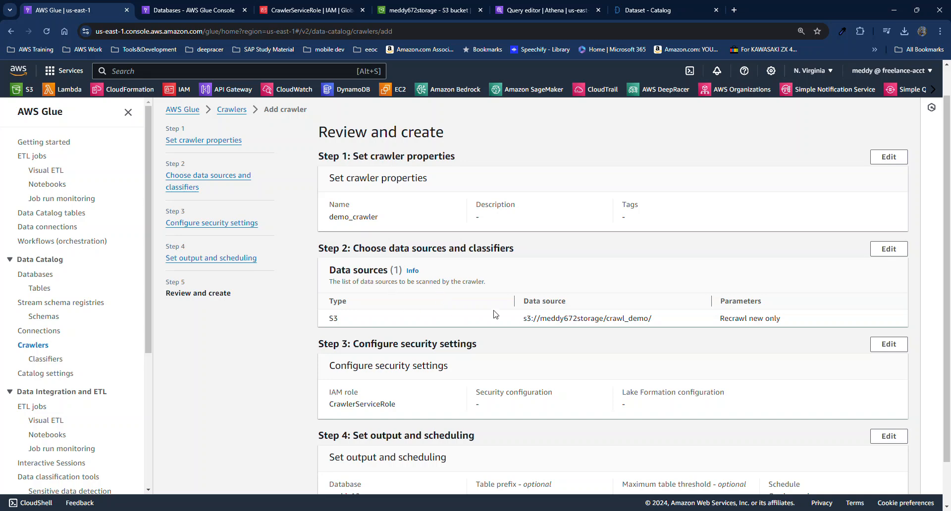
scroll(547, 312, down, 1)
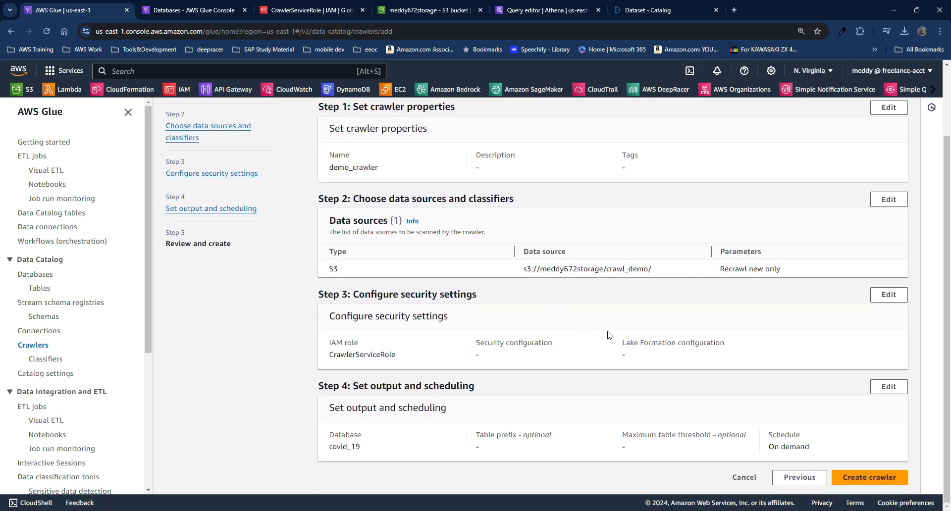
click(864, 478)
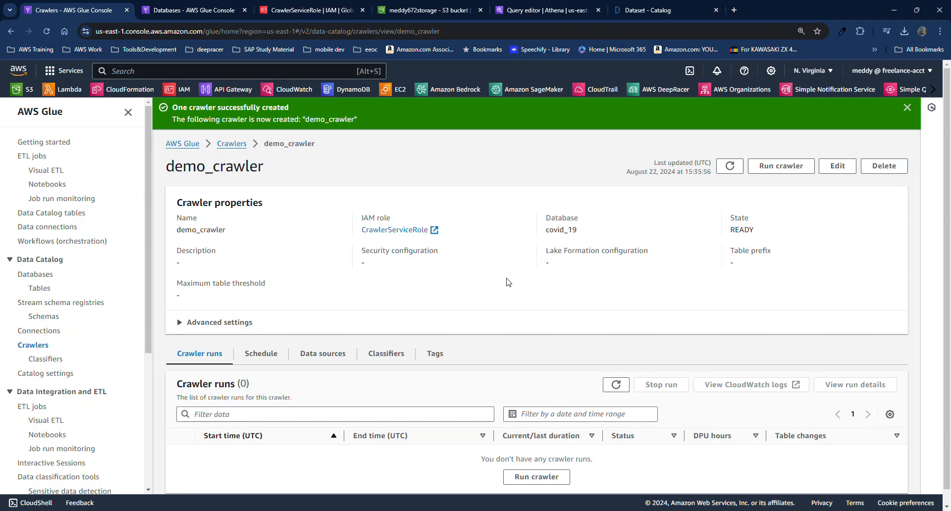
Run demo_crawler and, once the run has finished, open the Data Catalog tables page in a new browser tab
click(781, 168)
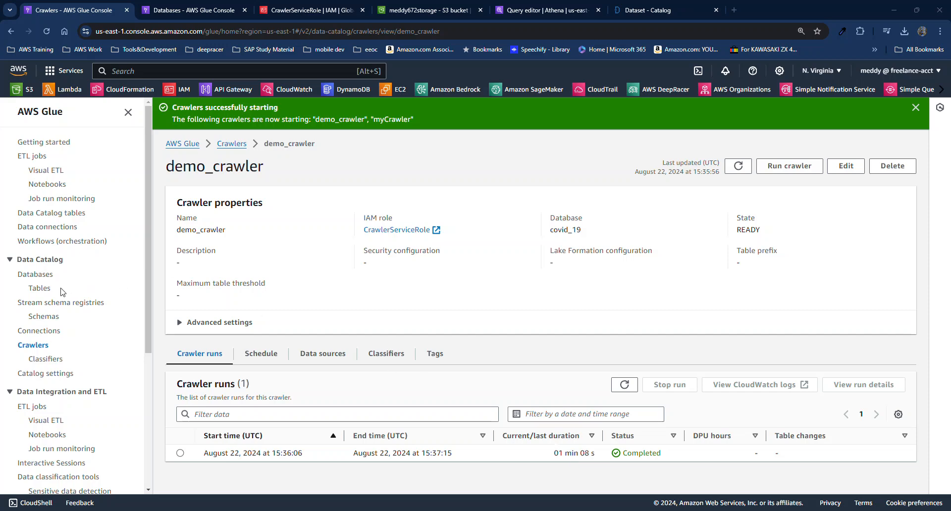
right_click(45, 295)
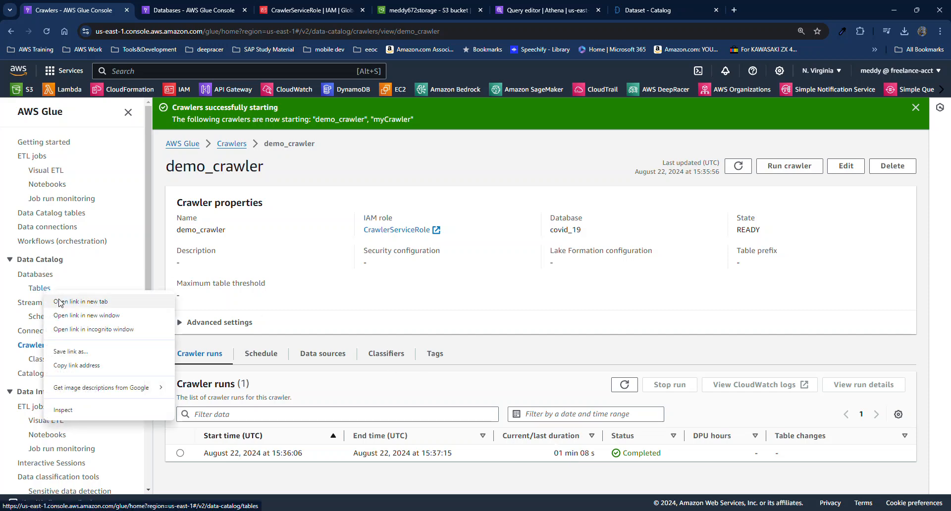
click(62, 302)
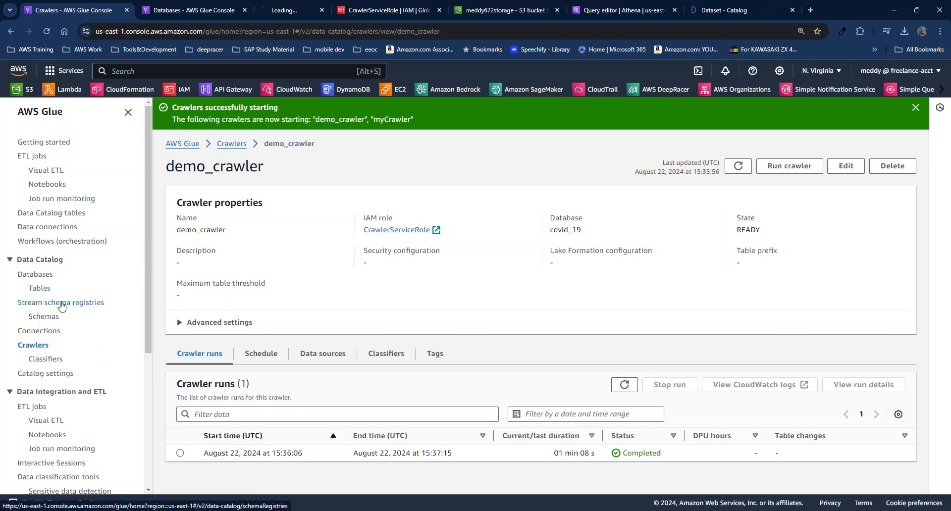
Open the crawl_demo table of the covid_19 database in the Data Catalog and review its schema's column names and data types
click(293, 9)
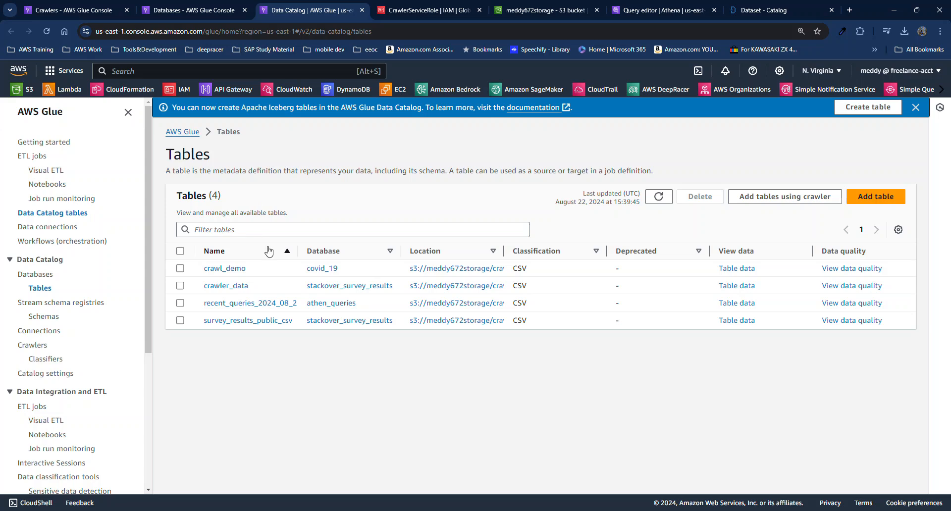
click(231, 271)
scroll(263, 295, down, 1)
scroll(263, 295, down, 1)
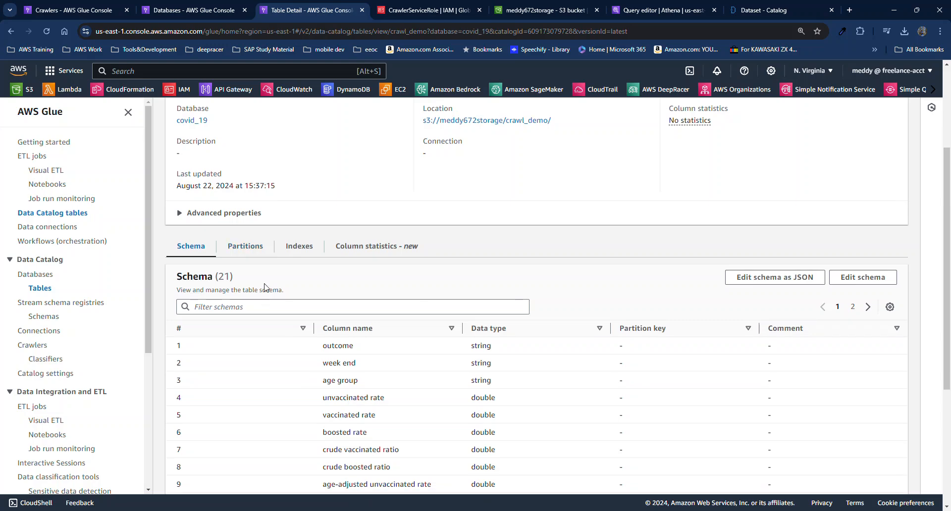
scroll(300, 301, down, 1)
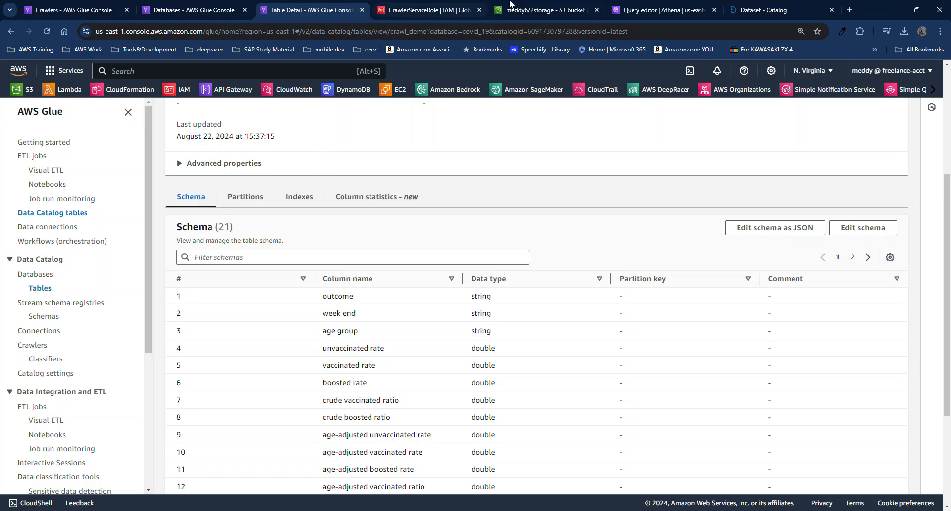
Switch to the Amazon Athena query editor already open in another browser tab
click(627, 12)
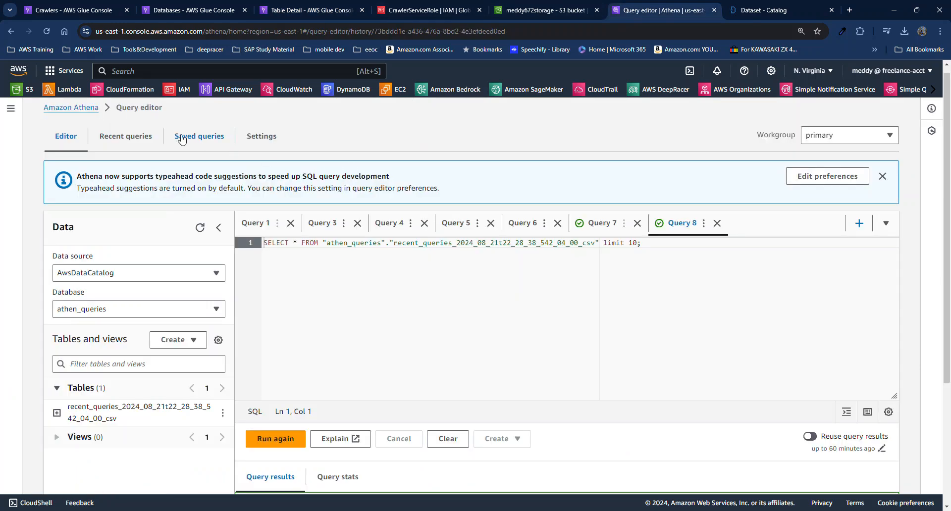
scroll(209, 165, up, 1)
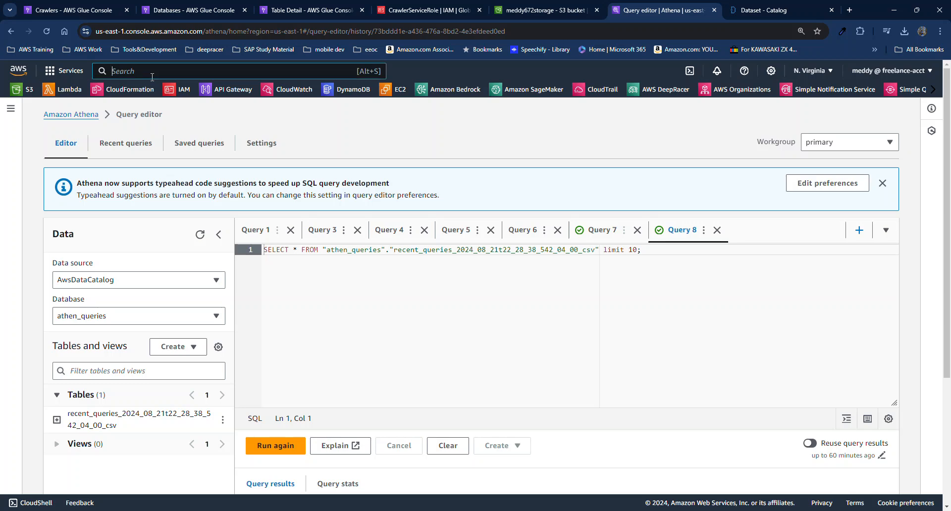
click(152, 74)
text(Athena)
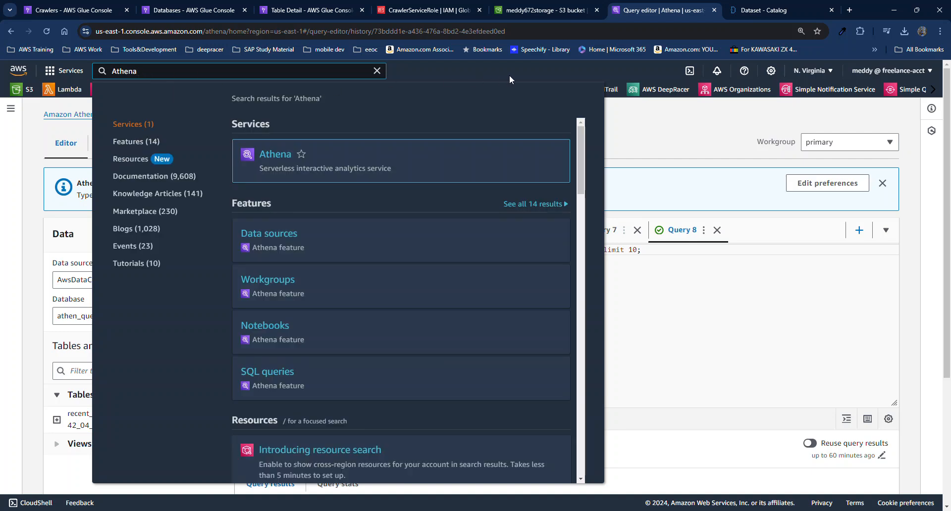
click(653, 114)
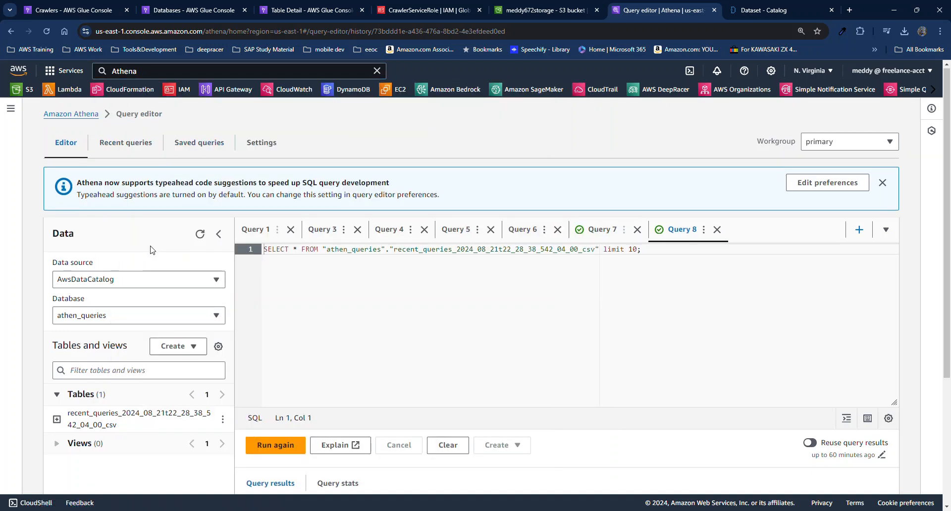
Set the query editor's database to covid_19 and run a table preview of crawl_demo
scroll(163, 250, down, 1)
click(191, 272)
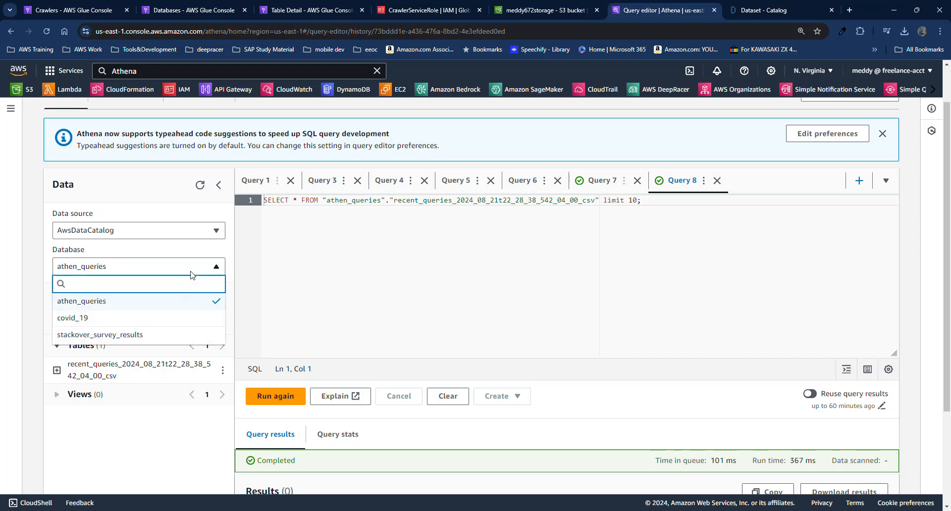
click(170, 325)
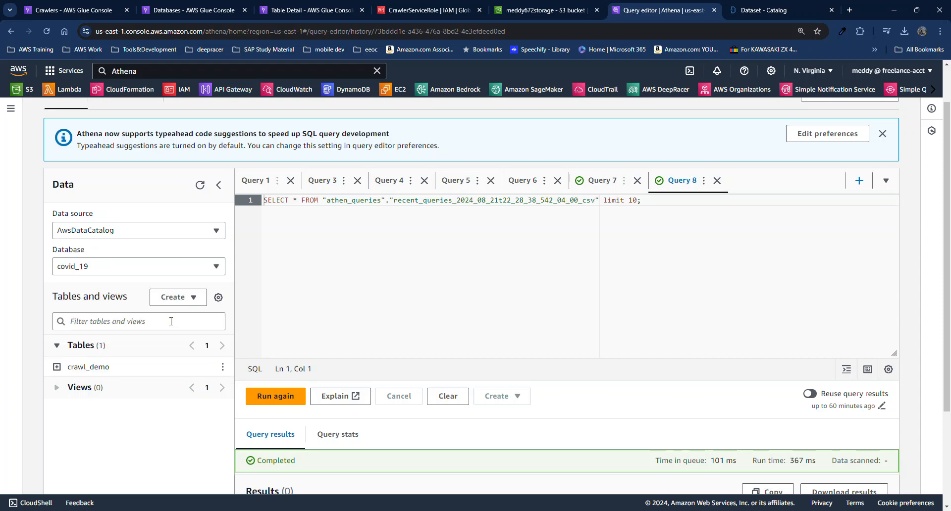
click(222, 367)
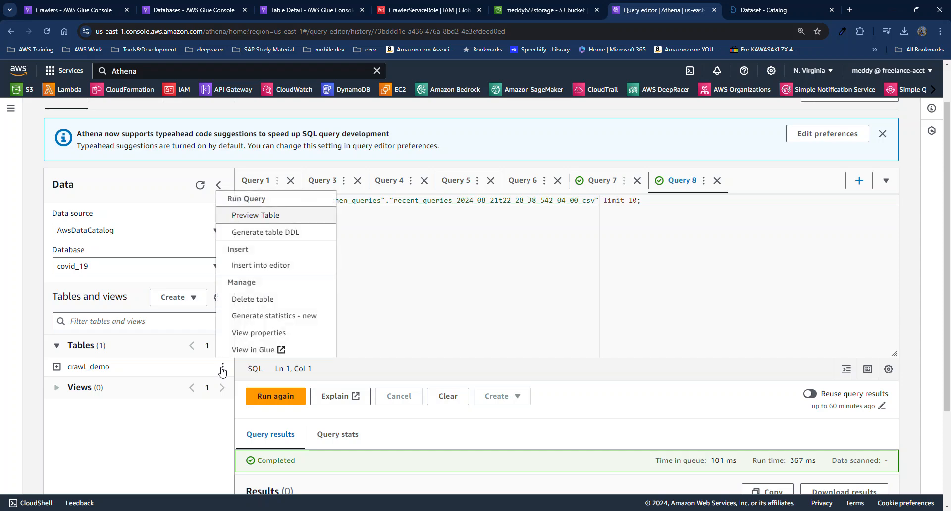
click(270, 216)
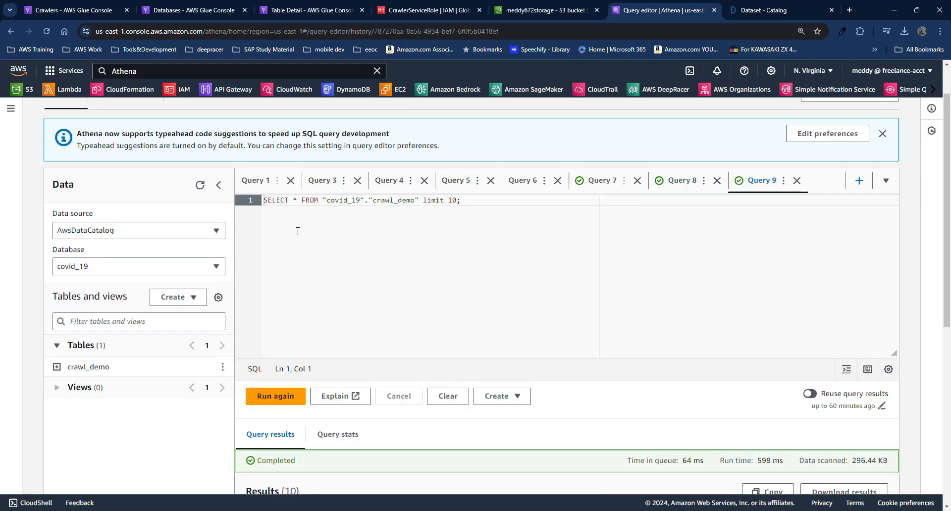
Examine the rows and columns returned by the crawl_demo preview query, then return to the query text
scroll(292, 248, down, 1)
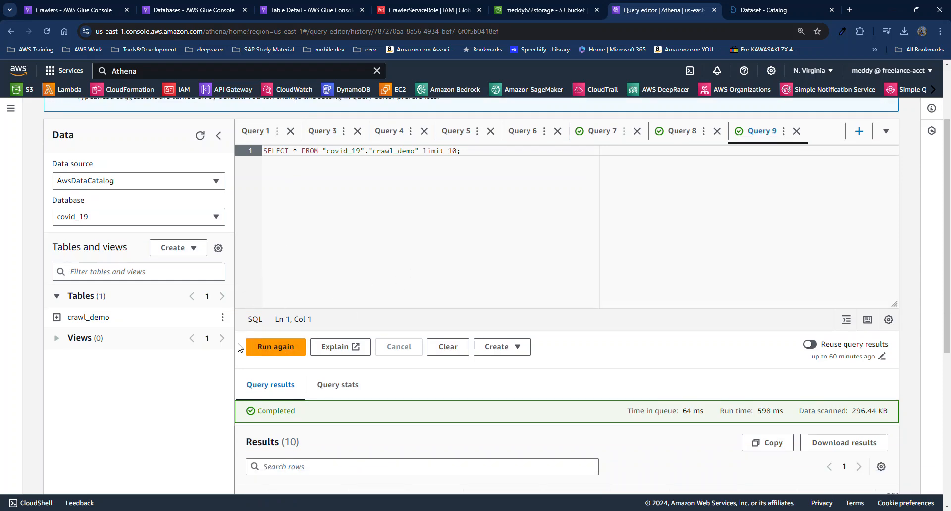
scroll(240, 346, down, 4)
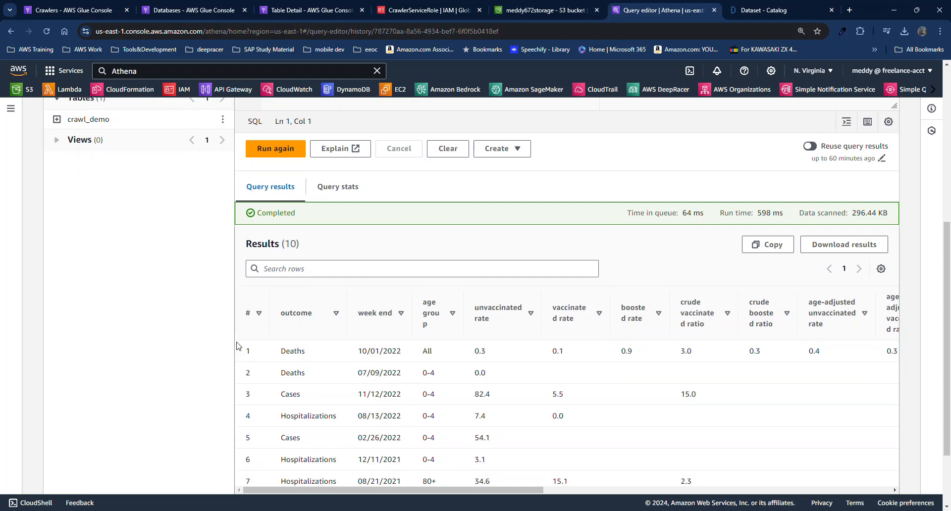
scroll(241, 322, down, 2)
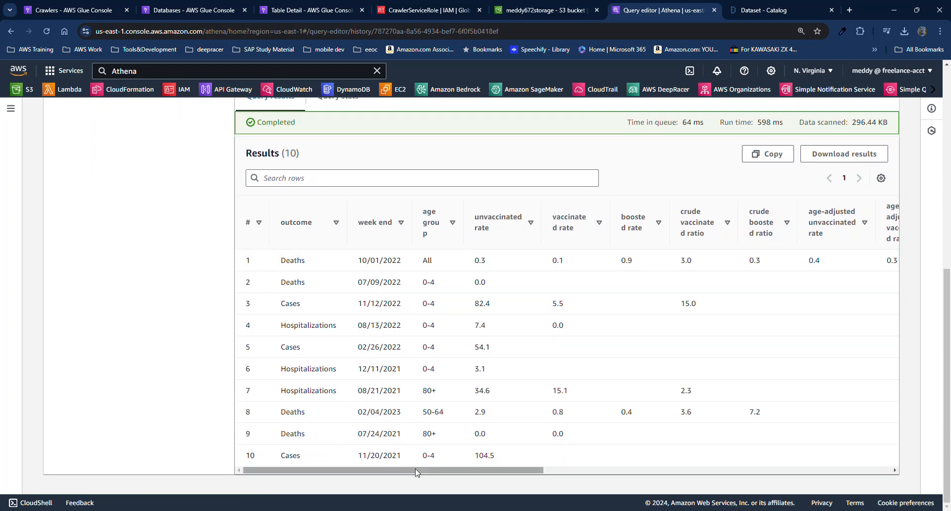
drag(415, 475, 376, 491)
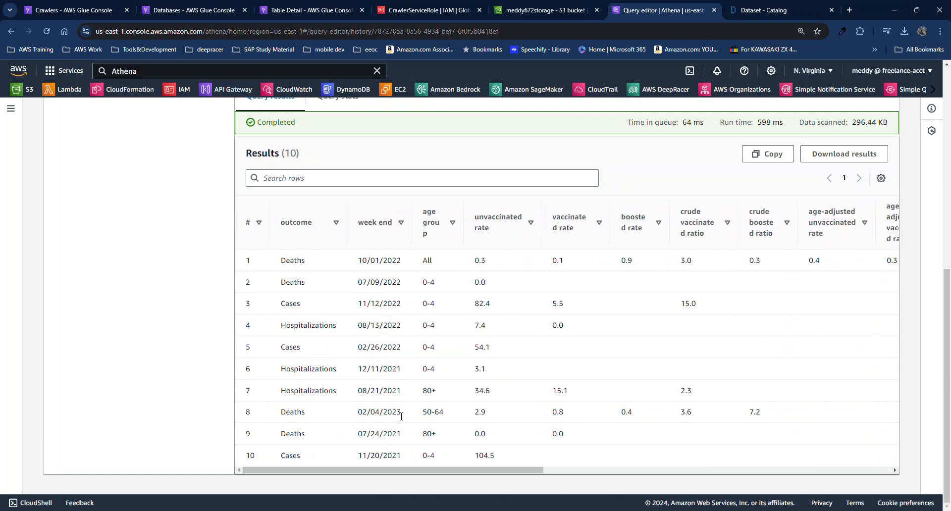
scroll(401, 416, up, 8)
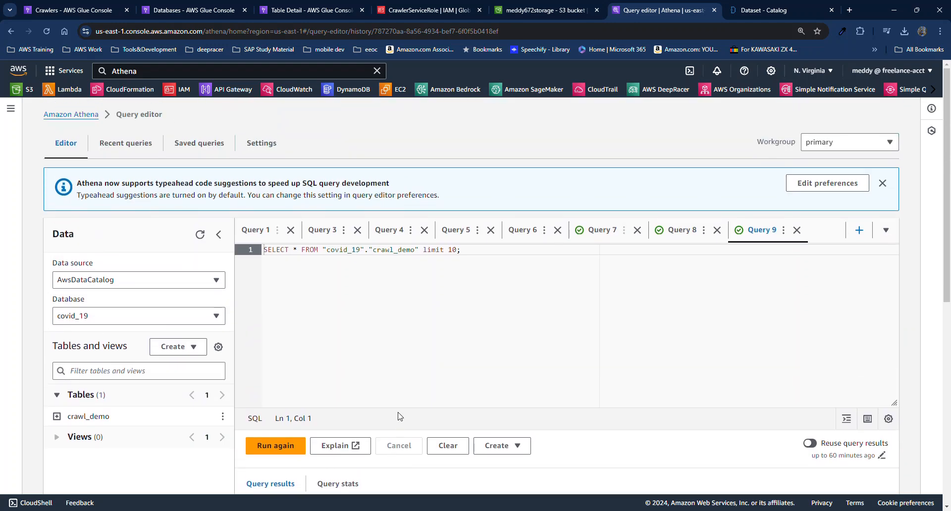